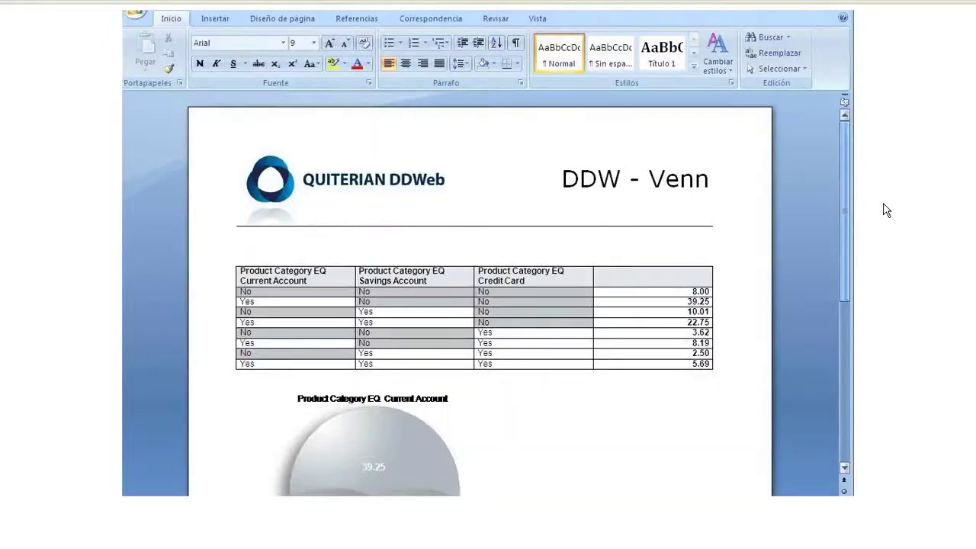
pyautogui.scroll(-1, 886, 211)
pyautogui.scroll(-1, 886, 210)
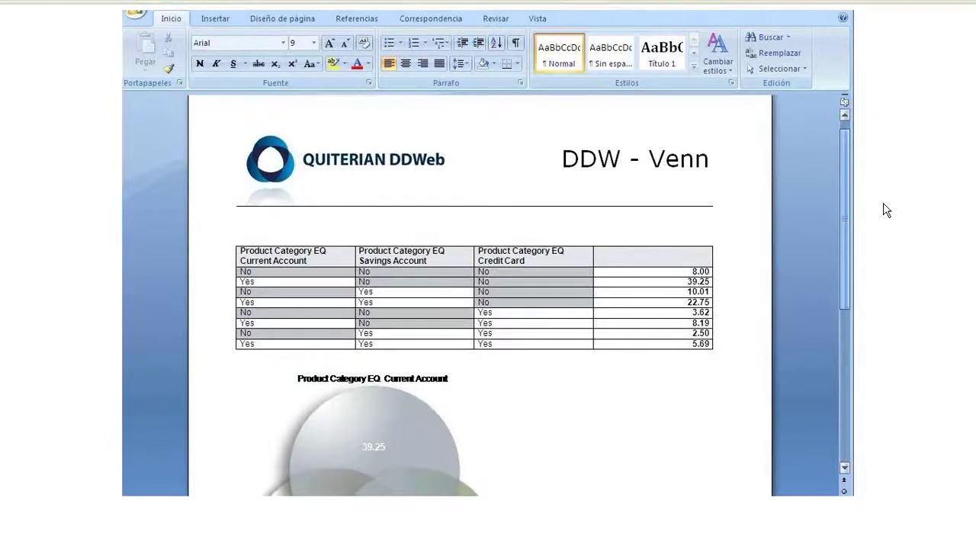
pyautogui.scroll(-1, 886, 211)
pyautogui.scroll(-2, 885, 210)
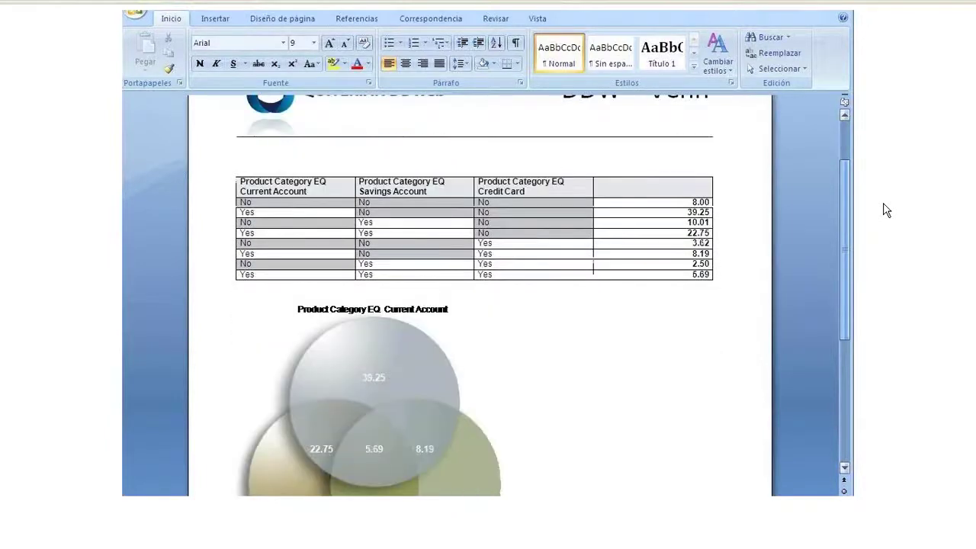
pyautogui.scroll(-1, 886, 211)
pyautogui.scroll(-1, 886, 211)
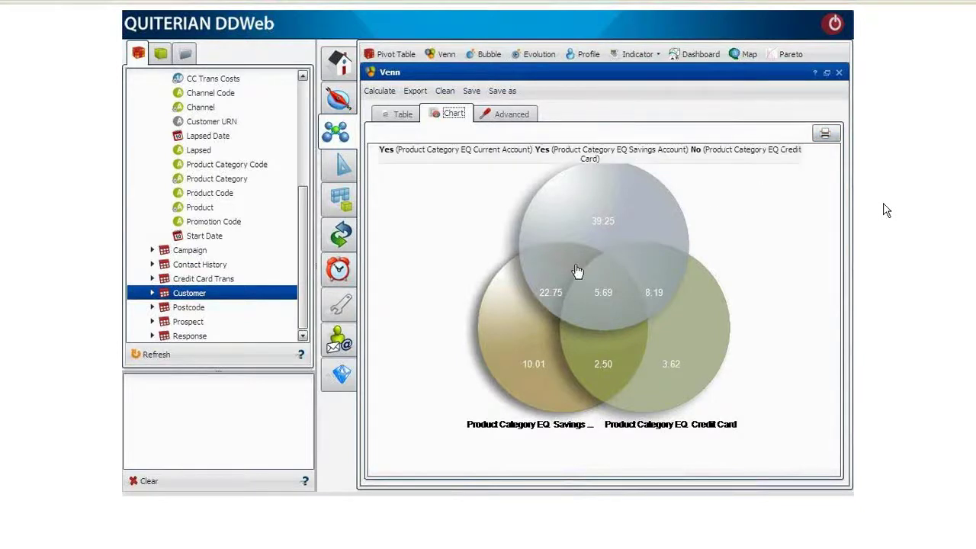
# Save the 22.75 Current-and-Savings-without-Card region as 'Current and Saving not Card' and load it into Explore
pyautogui.click(552, 273)
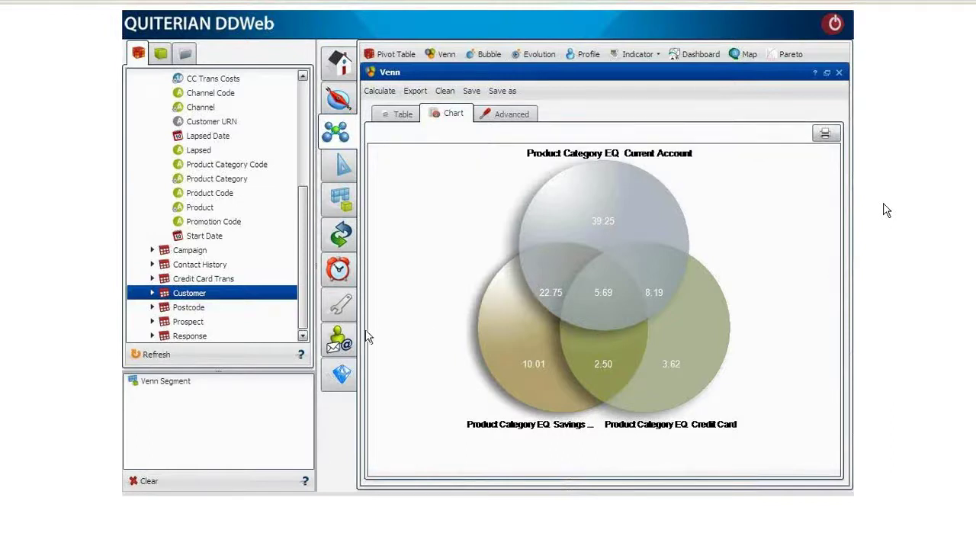
pyautogui.rightClick(201, 383)
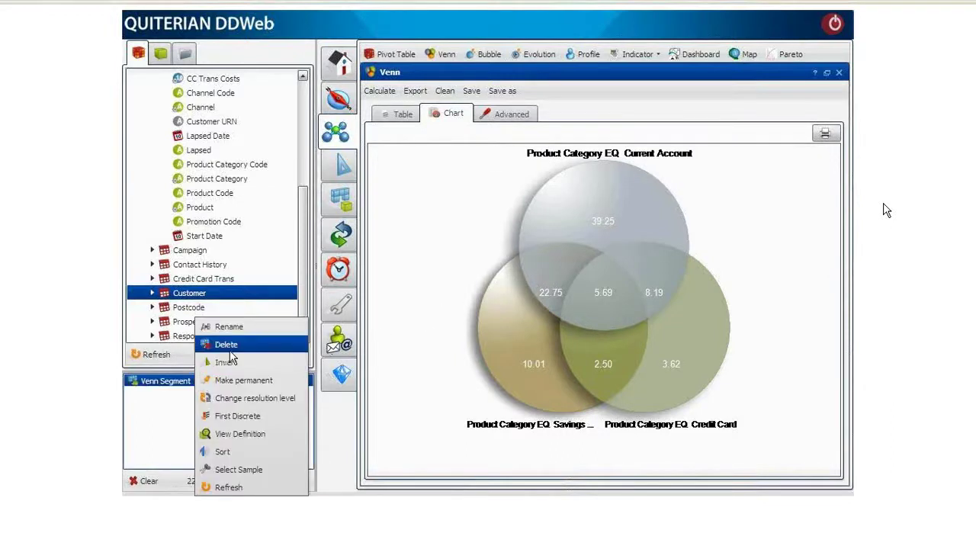
pyautogui.click(232, 328)
pyautogui.write('Current')
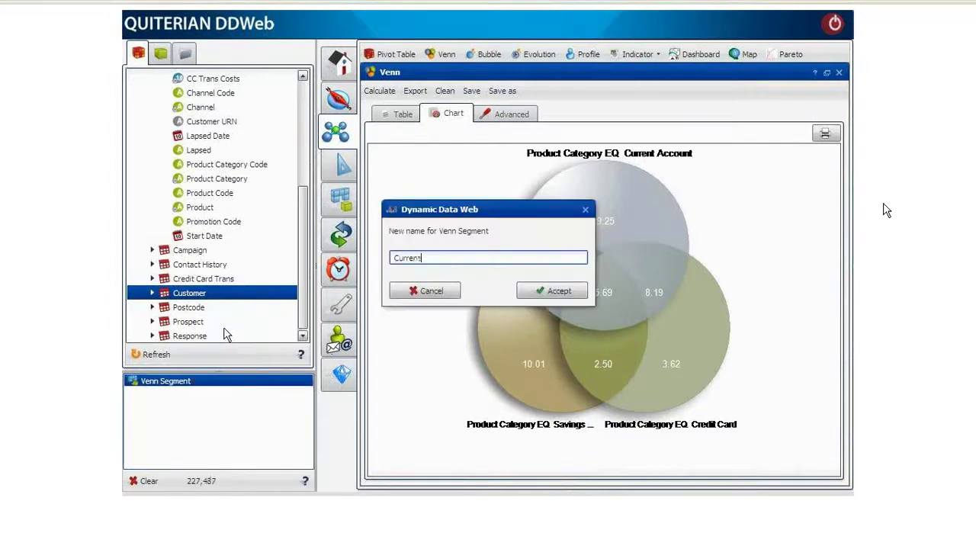
pyautogui.write(' and Saving not Card')
pyautogui.click(532, 297)
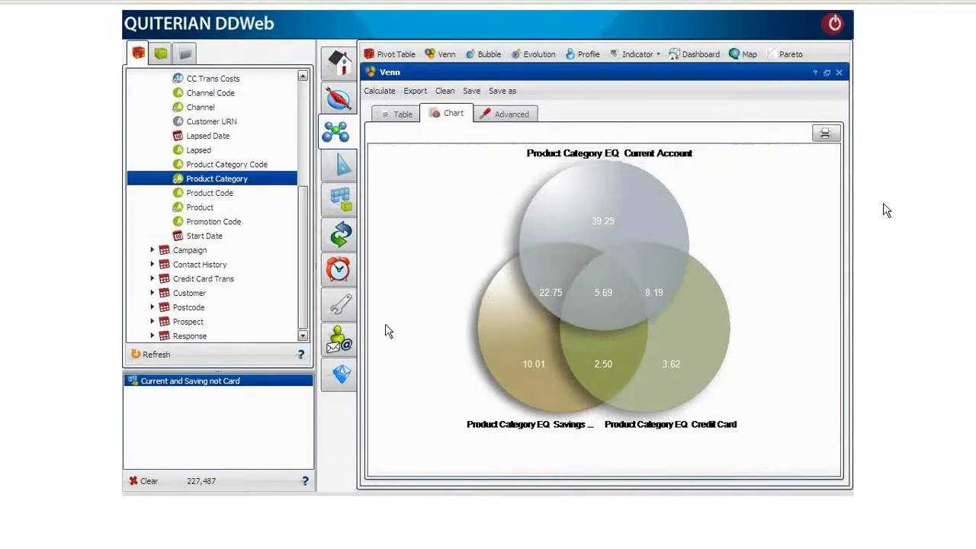
pyautogui.click(188, 385)
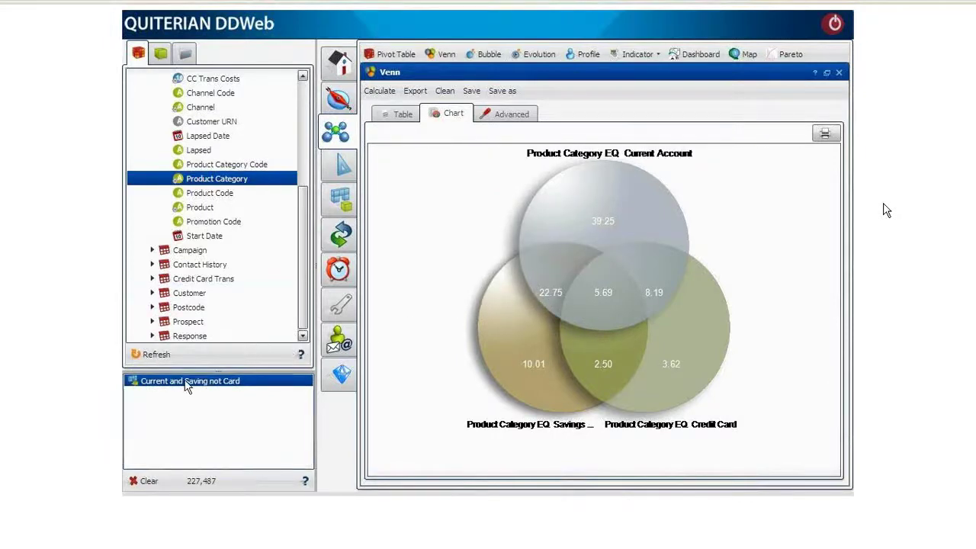
pyautogui.moveTo(188, 385); pyautogui.dragTo(335, 99)
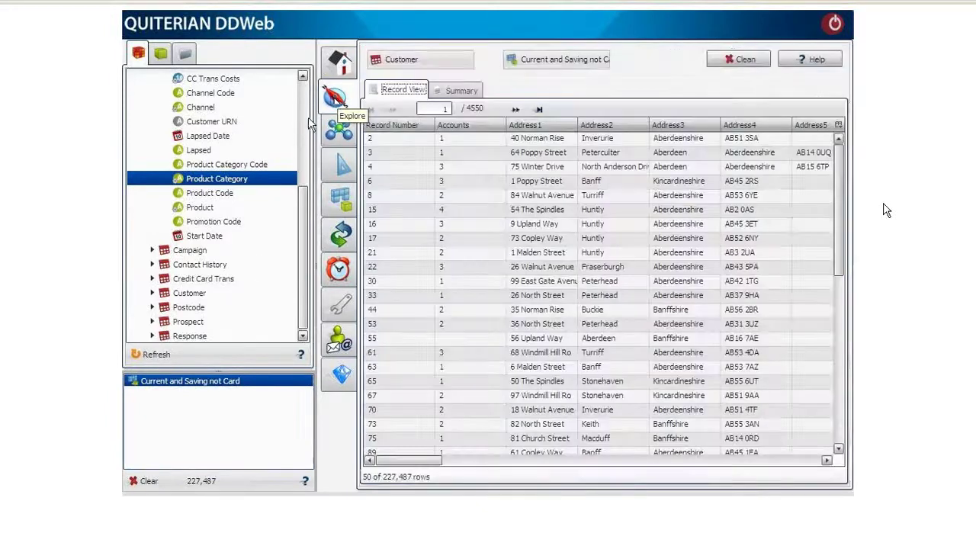
# Expand the Customer table's fields and load Preferred Channel into Explore
pyautogui.doubleClick(191, 294)
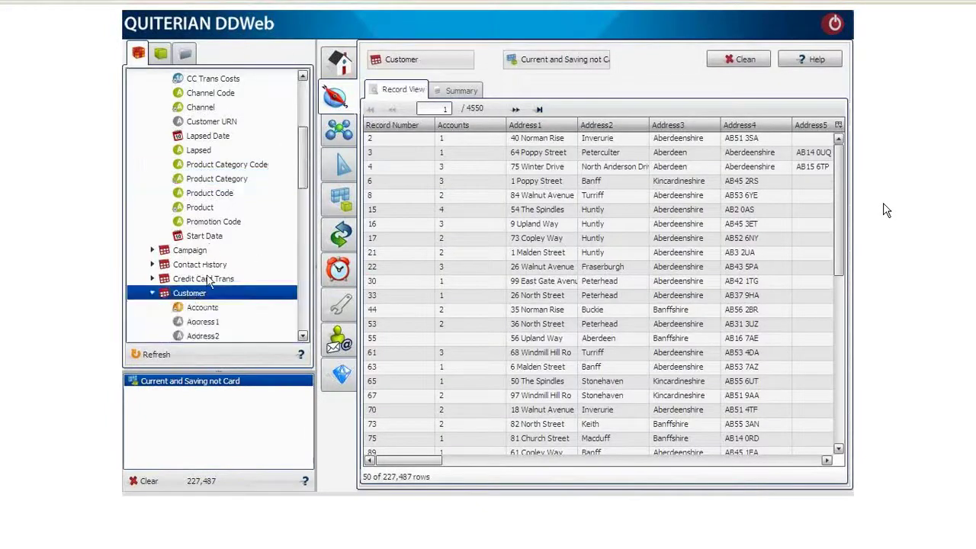
pyautogui.moveTo(306, 175); pyautogui.dragTo(293, 320)
pyautogui.moveTo(218, 193); pyautogui.dragTo(423, 200)
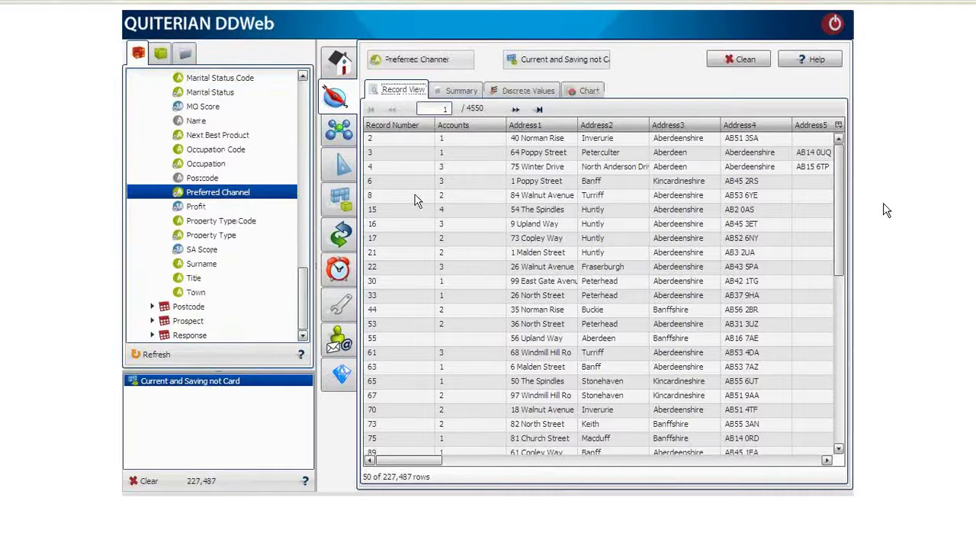
# Show the Preferred Channel counts as a doughnut chart
pyautogui.click(583, 91)
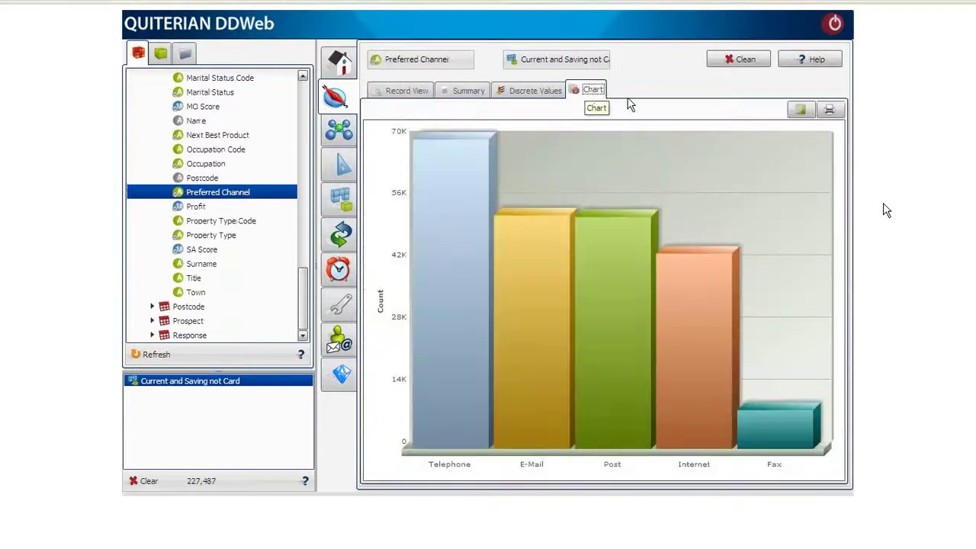
pyautogui.click(798, 112)
pyautogui.click(772, 199)
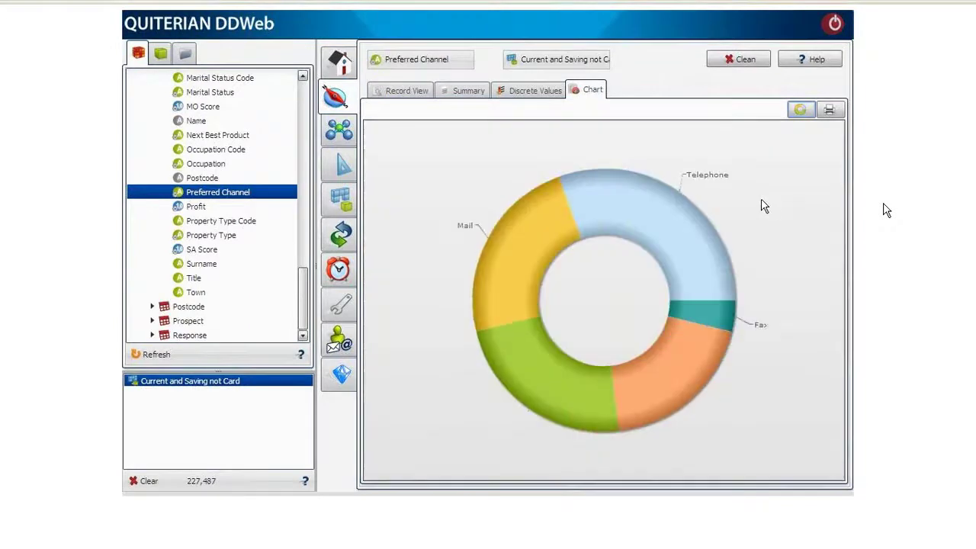
pyautogui.moveTo(645, 213)
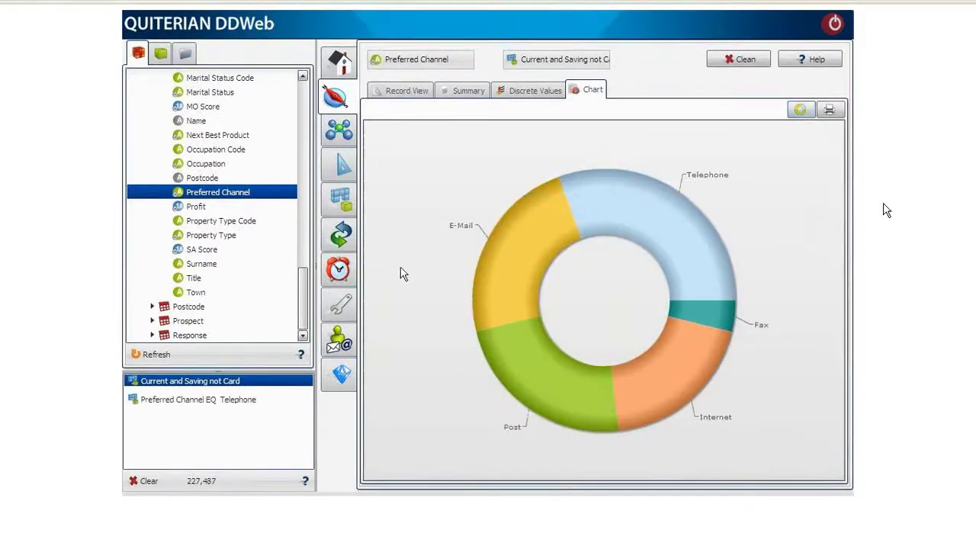
# Combine the Preferred Channel EQ Telephone filter with the segment using AND
pyautogui.click(196, 400)
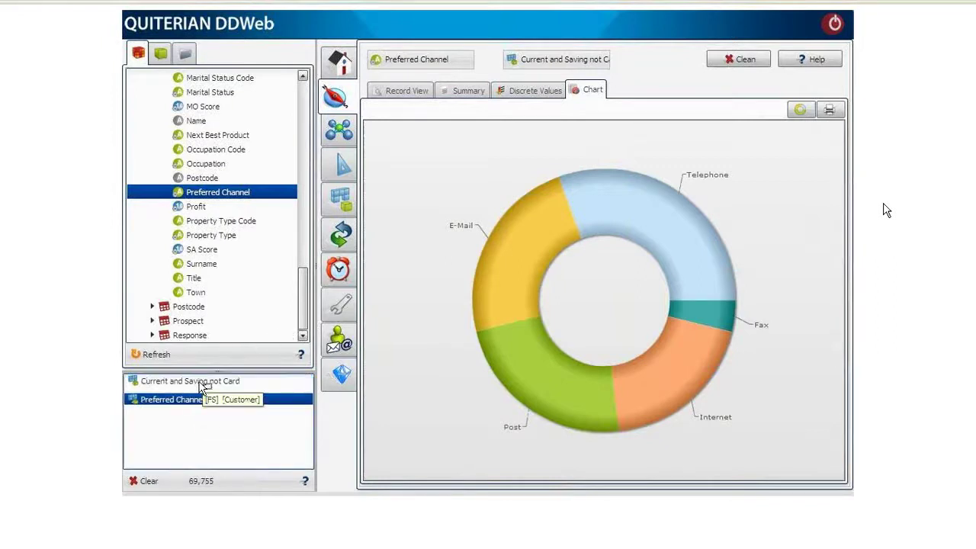
pyautogui.rightClick(200, 384)
pyautogui.click(225, 393)
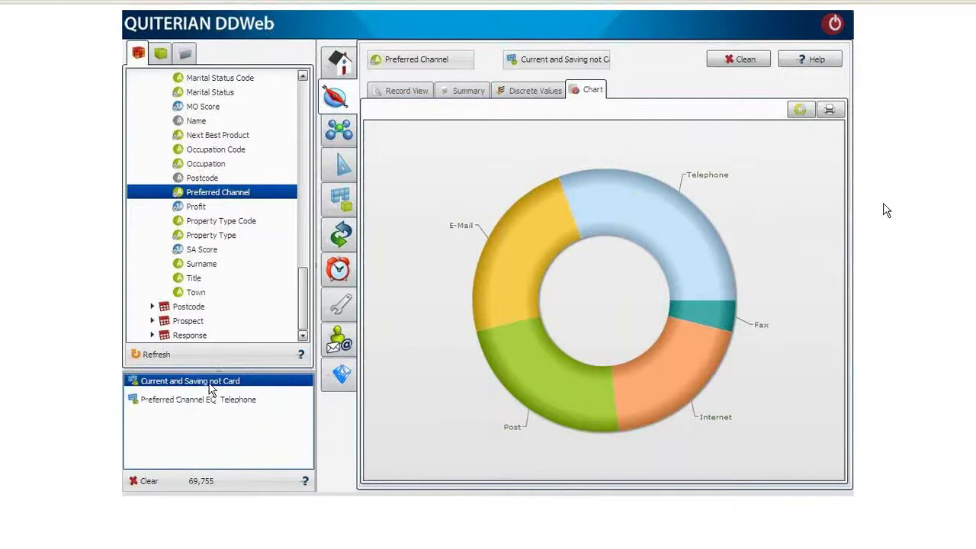
# Rename the combined segment to 'Current and Saving not Card by Telephone'
pyautogui.rightClick(203, 383)
pyautogui.click(239, 328)
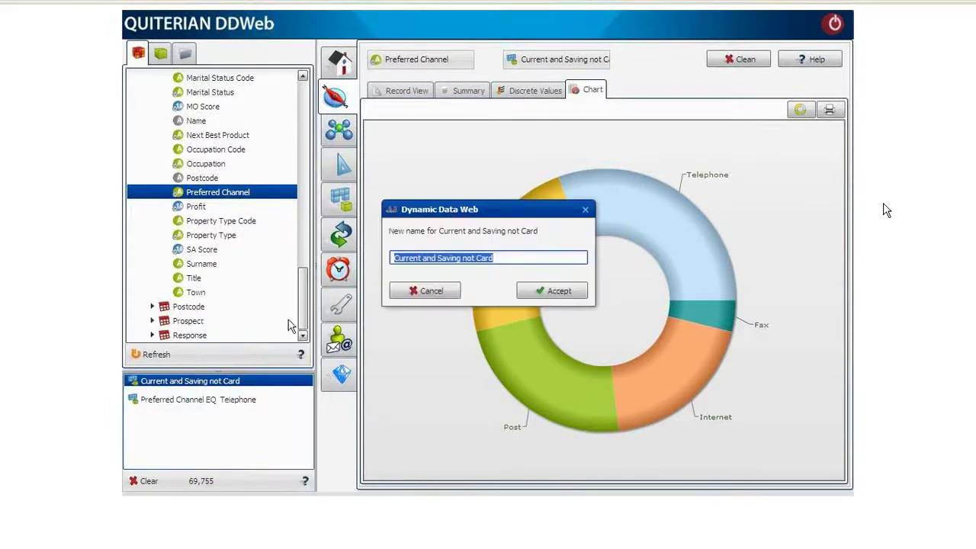
pyautogui.click(564, 255)
pyautogui.write('by Telephone')
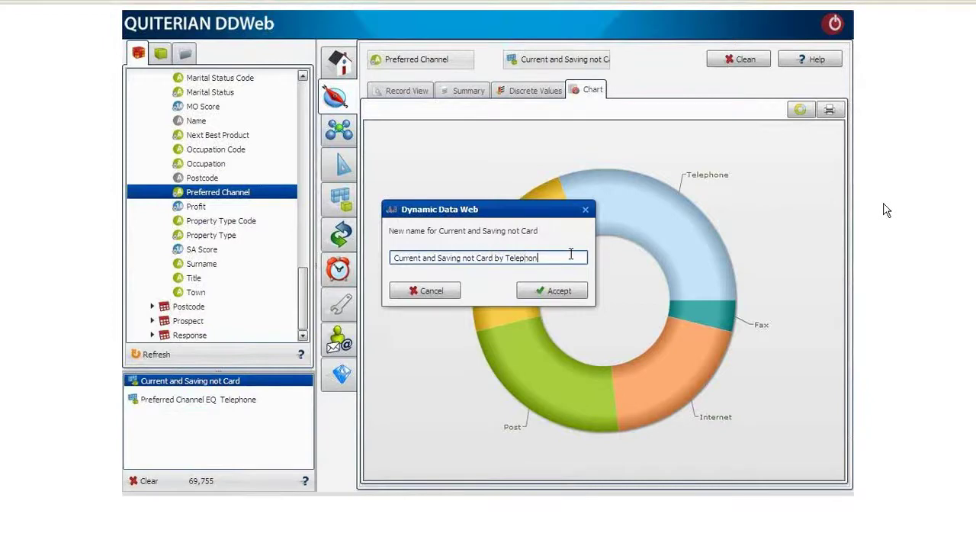
pyautogui.click(554, 294)
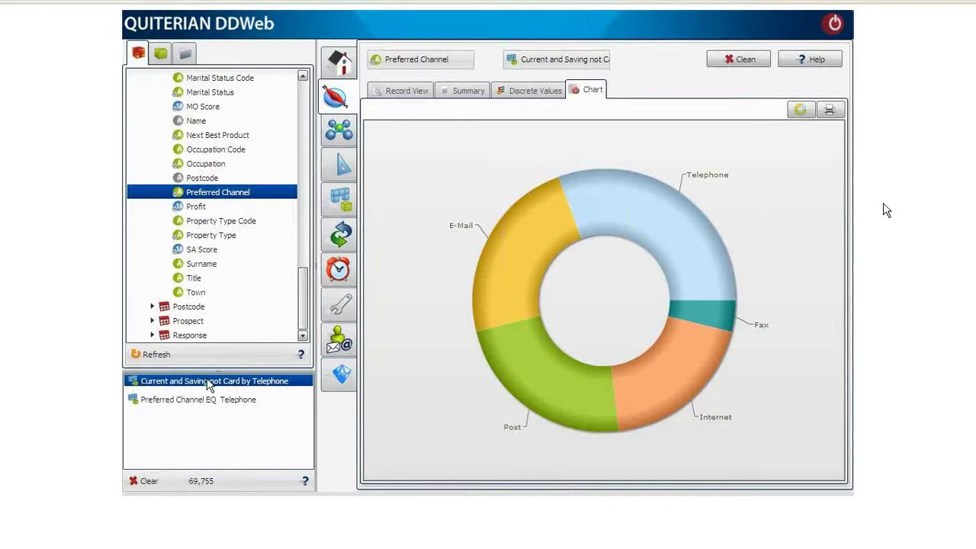
# Apply the telephone segment and browse its 69,755 customer records in Record View
pyautogui.moveTo(208, 385); pyautogui.dragTo(419, 214)
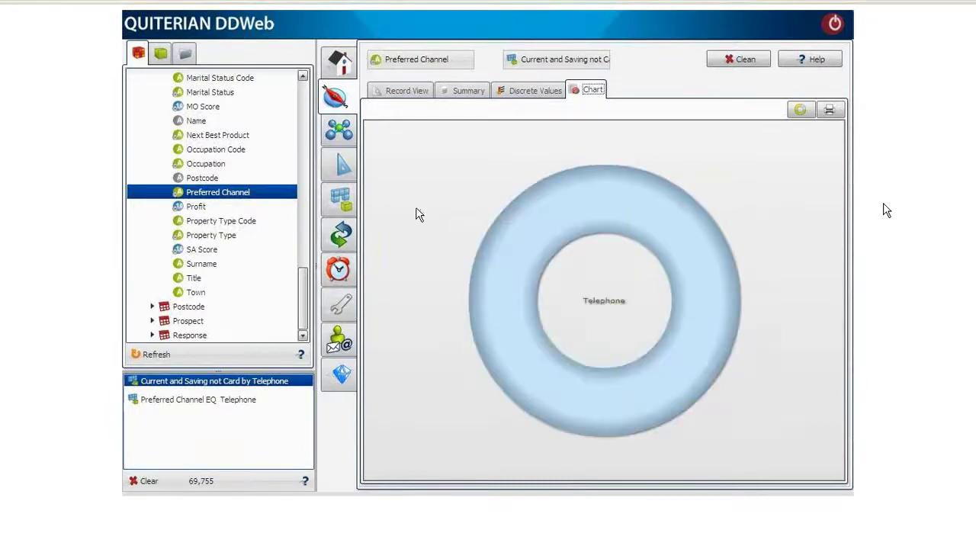
pyautogui.click(398, 89)
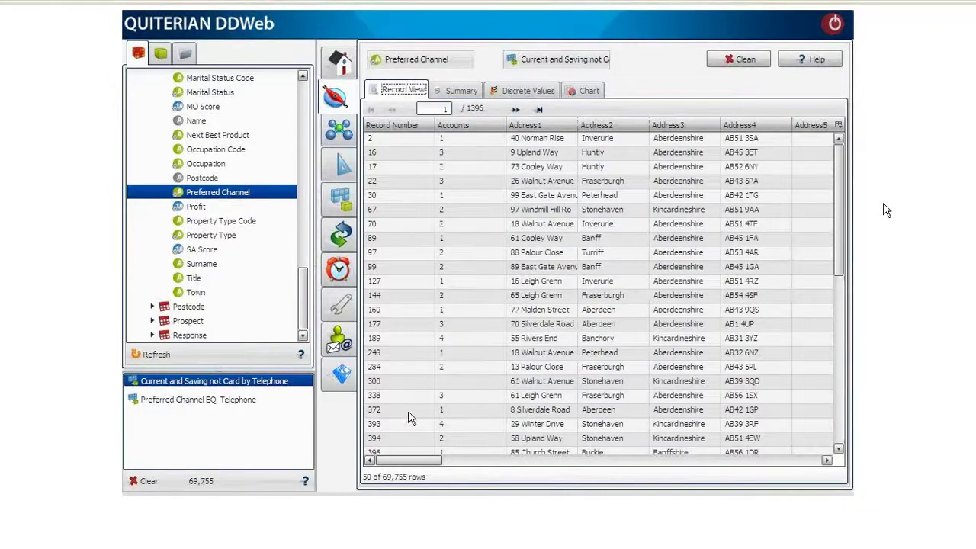
pyautogui.moveTo(404, 462); pyautogui.dragTo(795, 431)
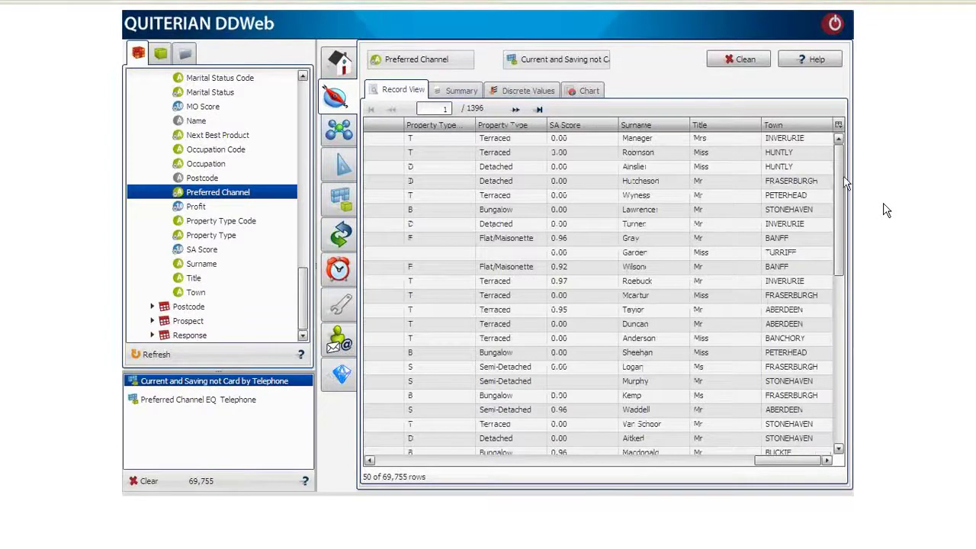
pyautogui.moveTo(845, 183); pyautogui.dragTo(841, 387)
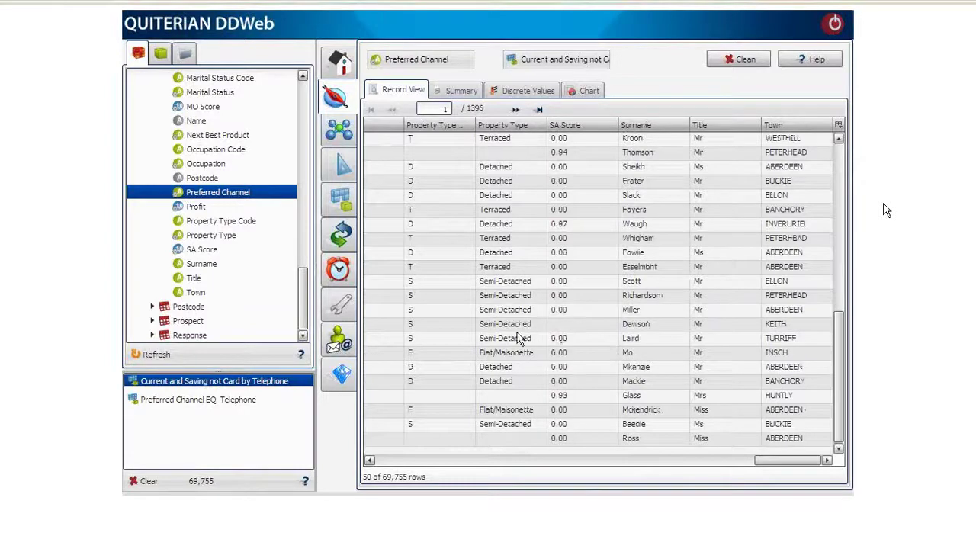
pyautogui.scroll(1, 303, 296)
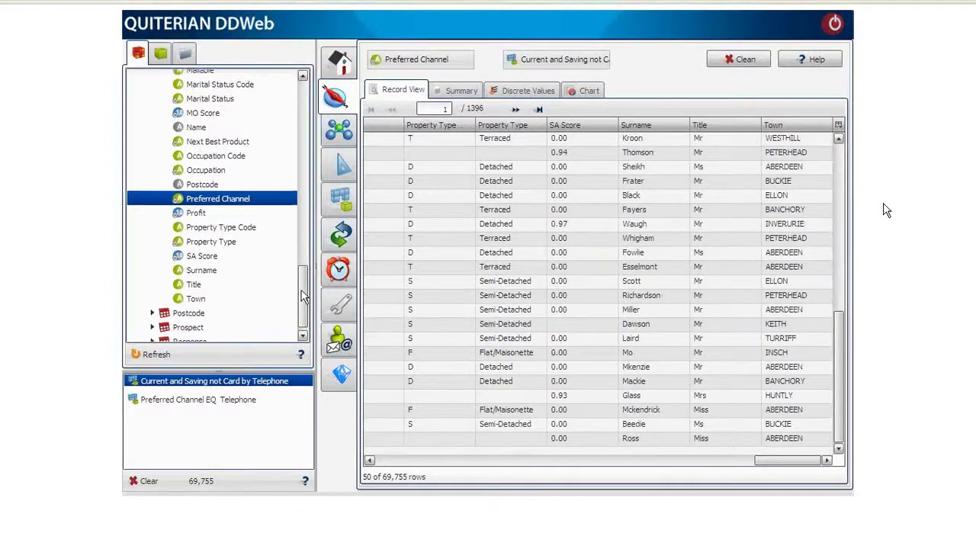
pyautogui.moveTo(304, 296); pyautogui.dragTo(303, 199)
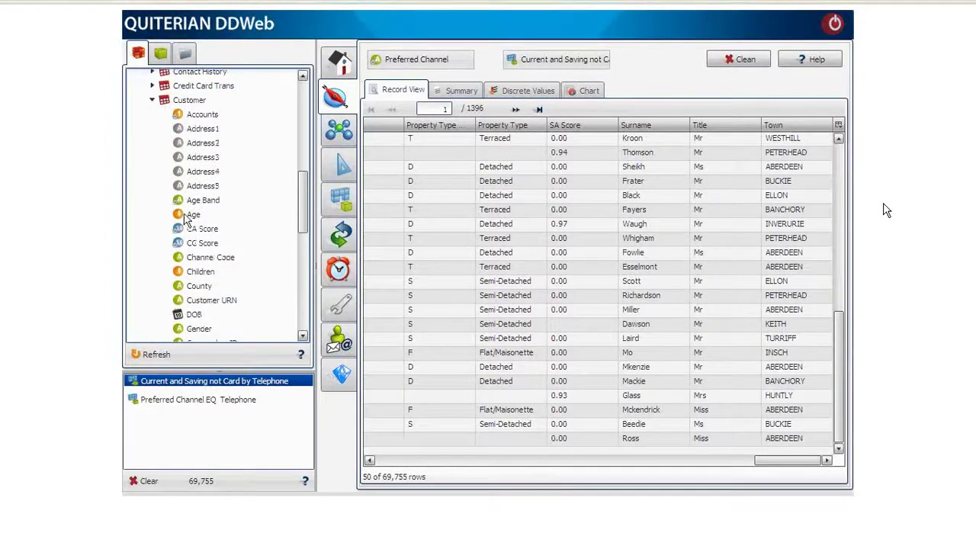
# Show the Age frequency distribution, then chart Marital Status as a Single/Married/Separated/Widowed donut
pyautogui.moveTo(188, 217); pyautogui.dragTo(443, 203)
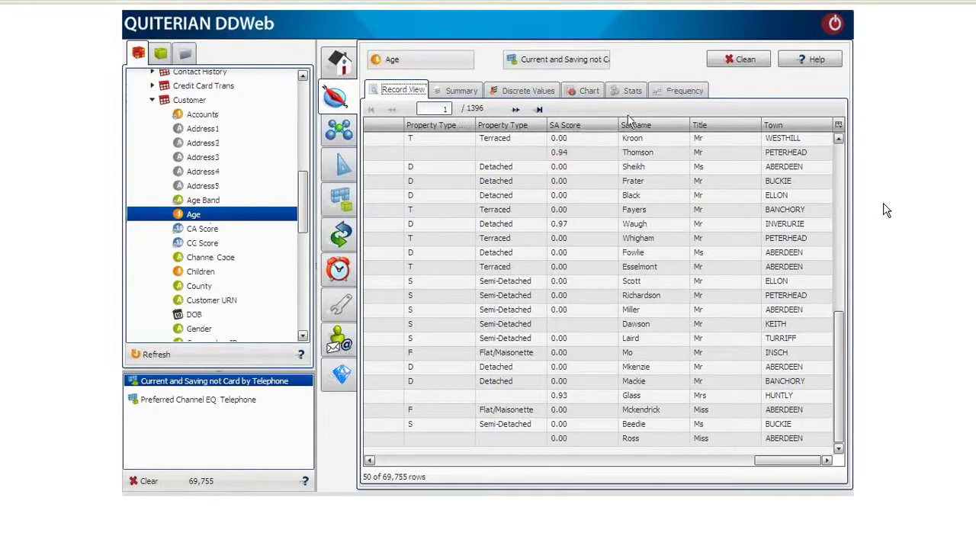
pyautogui.click(681, 92)
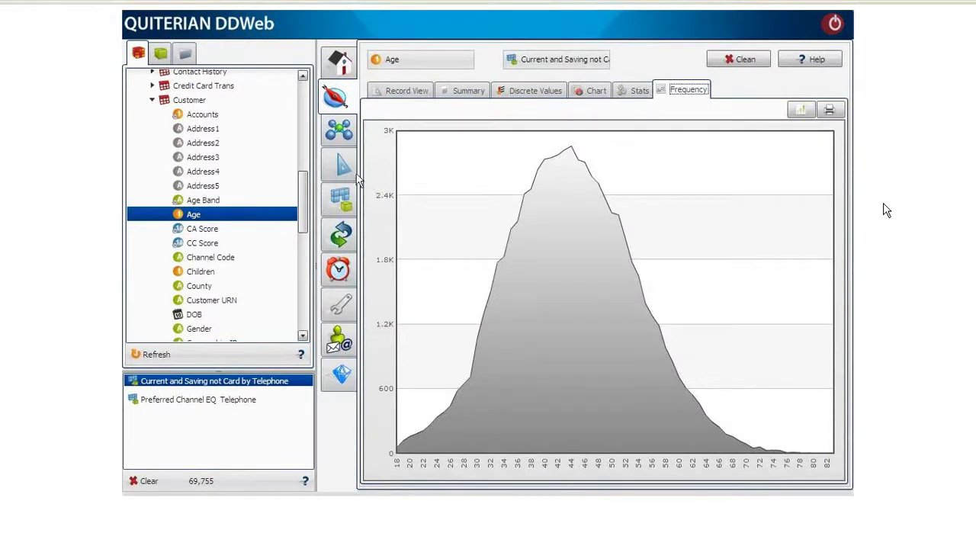
pyautogui.scroll(-9, 297, 236)
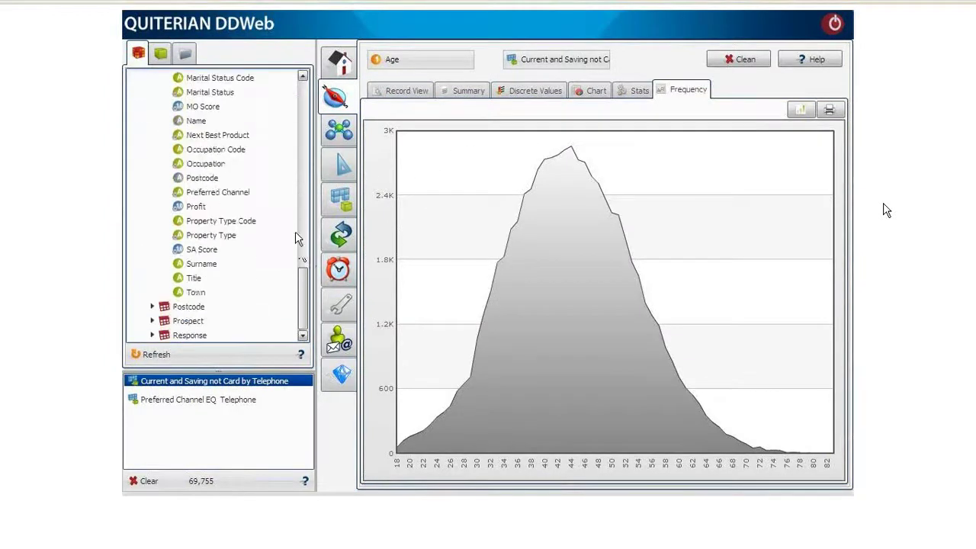
pyautogui.moveTo(211, 93); pyautogui.dragTo(467, 160)
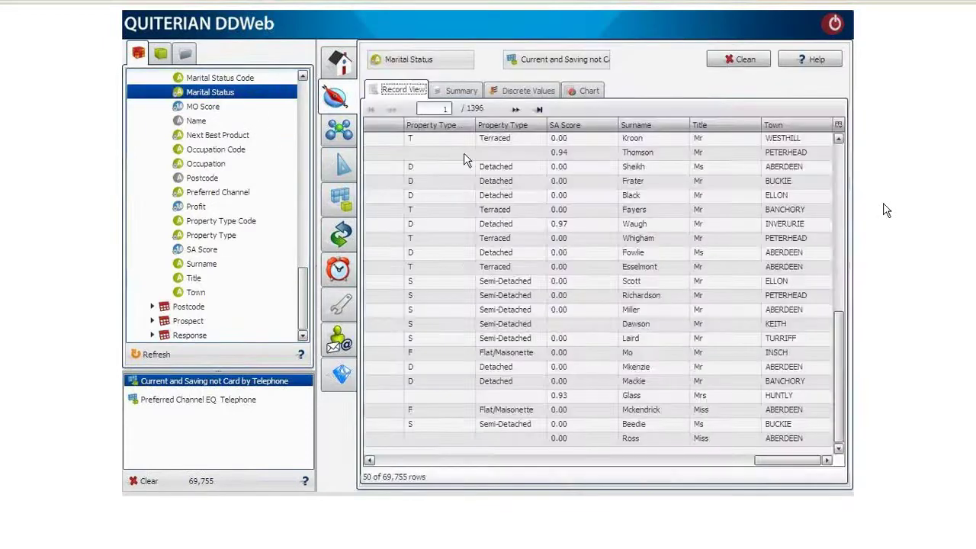
pyautogui.click(586, 92)
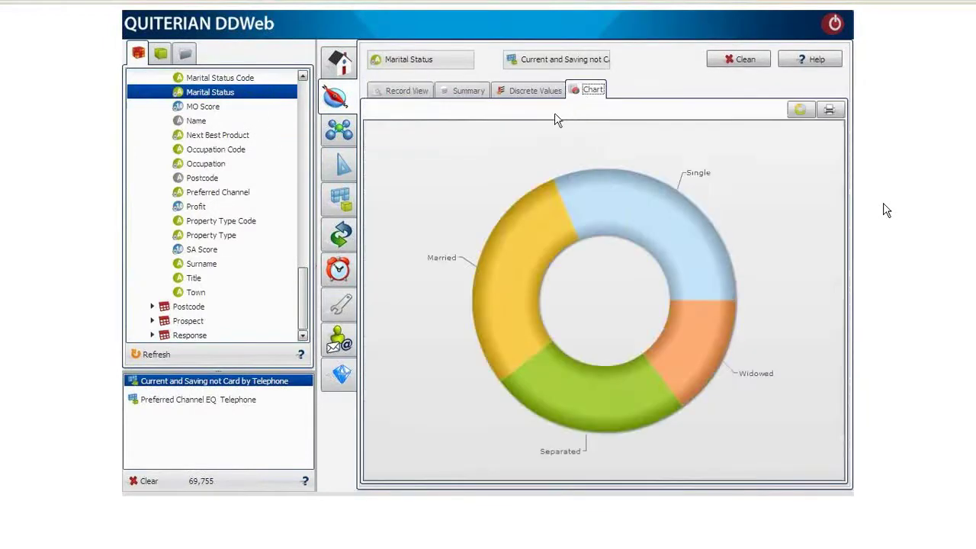